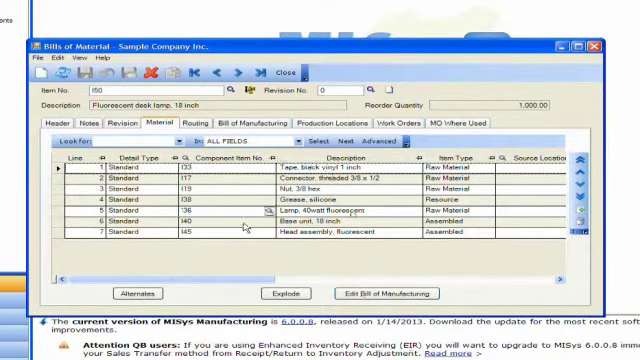
Step: Explode the I50 lamp's bill, expand the I40 base unit and I45 head assembly, then return to I50
left_click(283, 293)
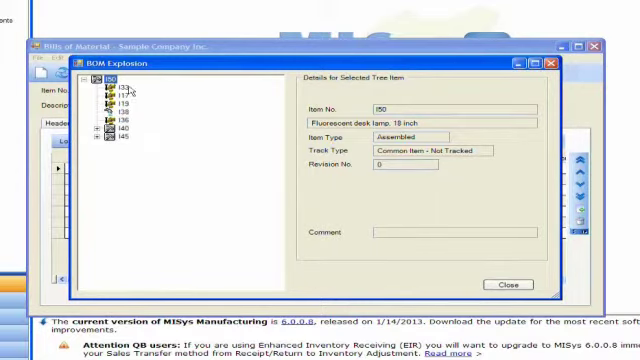
double_click(123, 128)
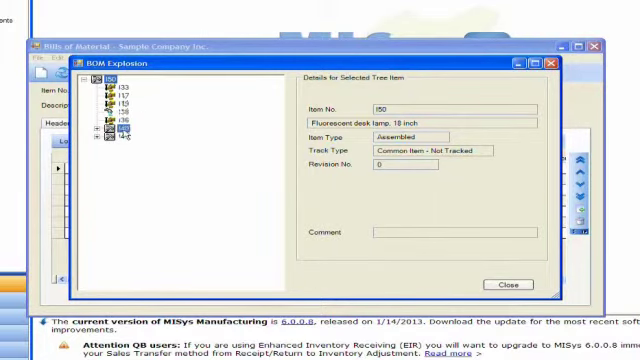
double_click(123, 193)
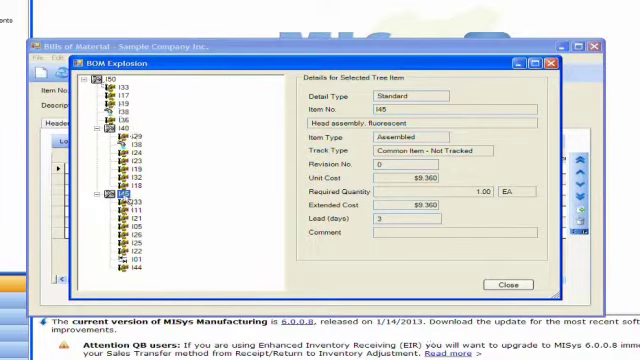
left_click(123, 130)
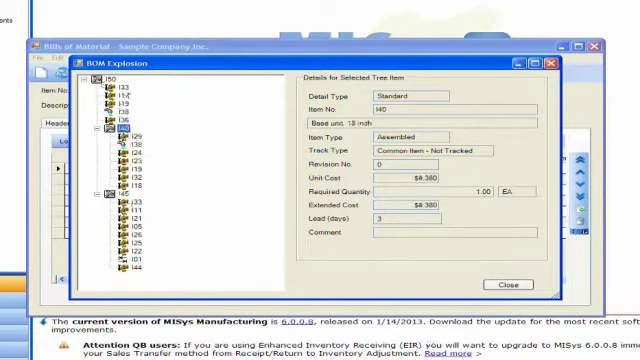
key("Home")
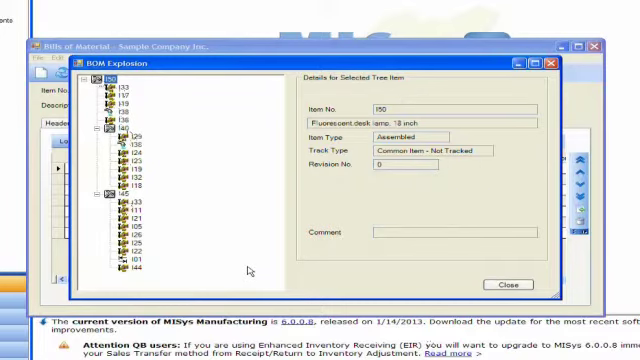
Step: Close the exploded bill view and load the I40 base unit on the Header tab
left_click(509, 286)
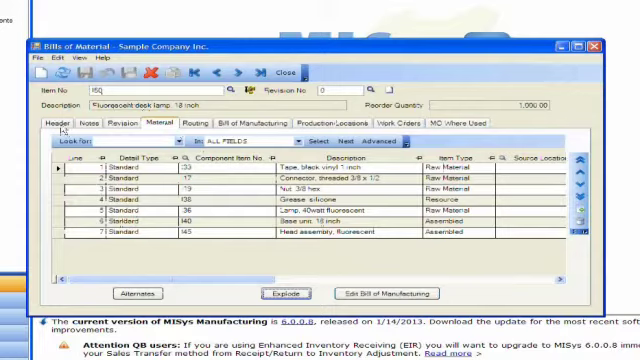
left_click(58, 123)
type("I")
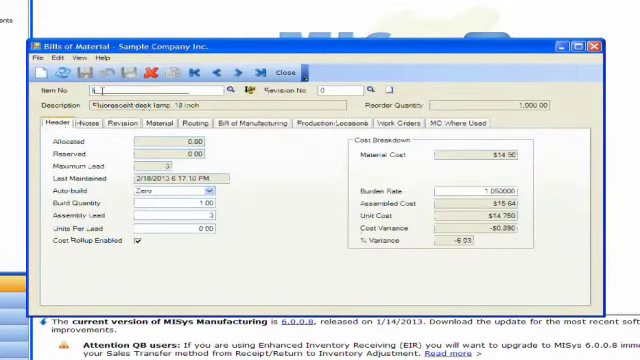
type("400")
key("Tab")
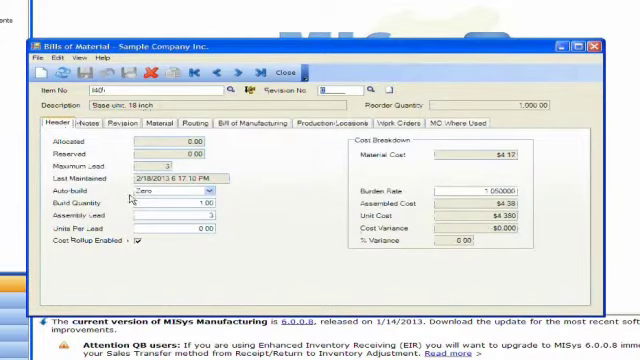
Step: Set I40's auto-build to Zero, then load the I45 head assembly record
left_click(183, 195)
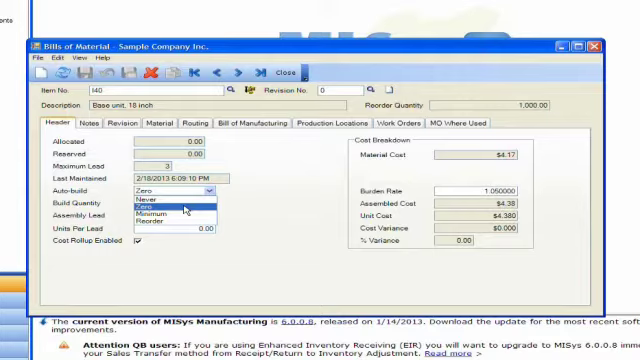
left_click(185, 210)
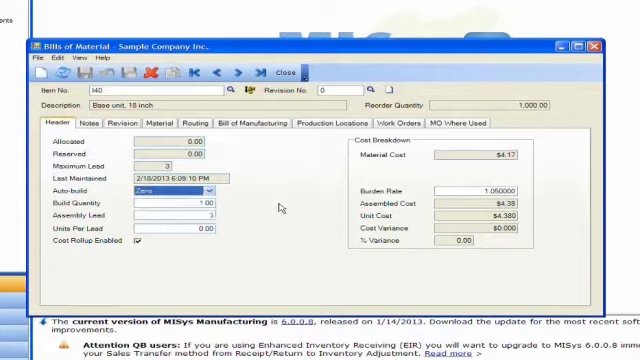
left_click(128, 88)
double_click(128, 88)
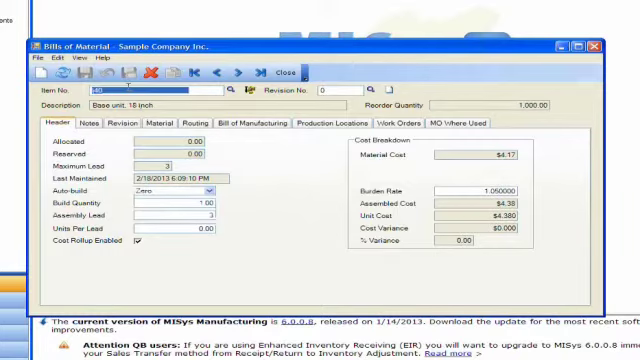
type("I45")
key("Tab")
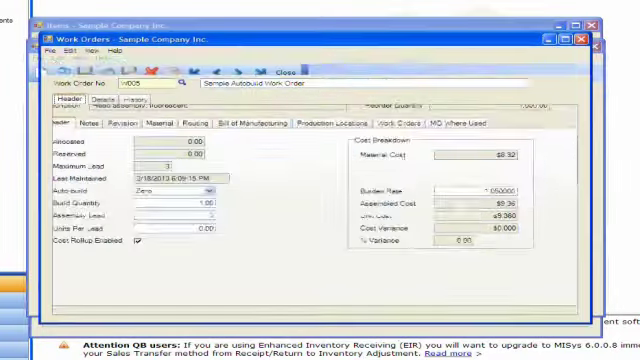
Step: Auto-fulfill W005 line 1, set its action to Complete, and process the work order
left_click(102, 99)
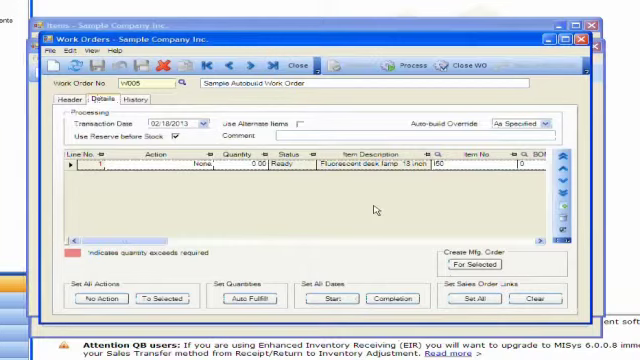
left_click(70, 166)
left_click(250, 298)
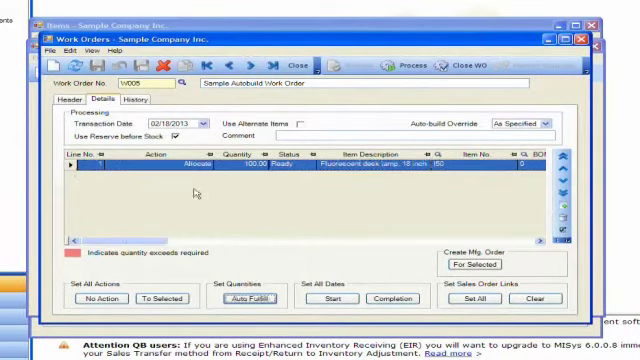
left_click(205, 164)
left_click(225, 196)
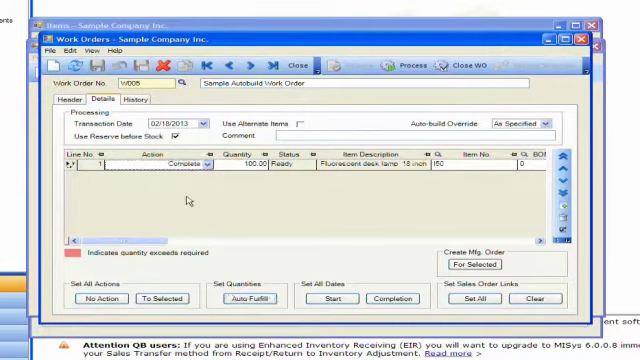
left_click(381, 70)
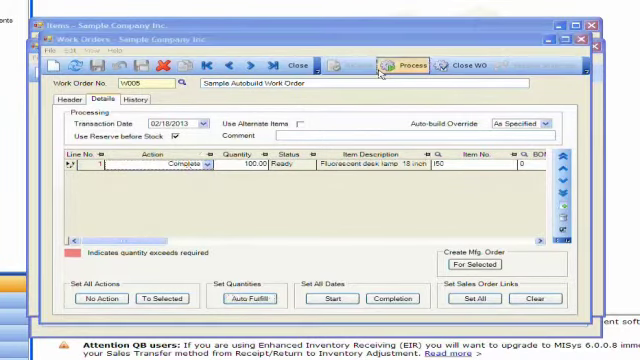
left_click(289, 210)
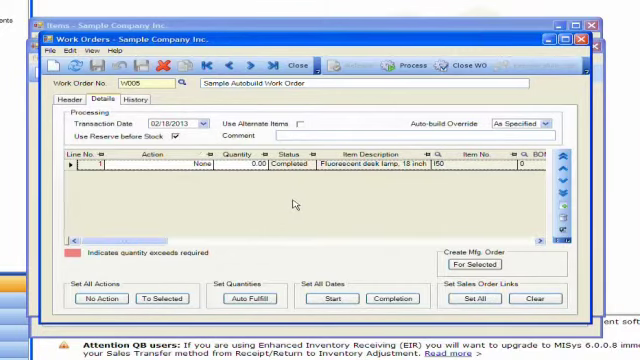
left_click(137, 99)
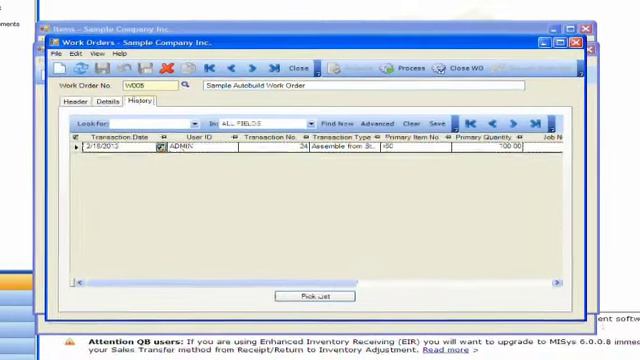
left_click(160, 147)
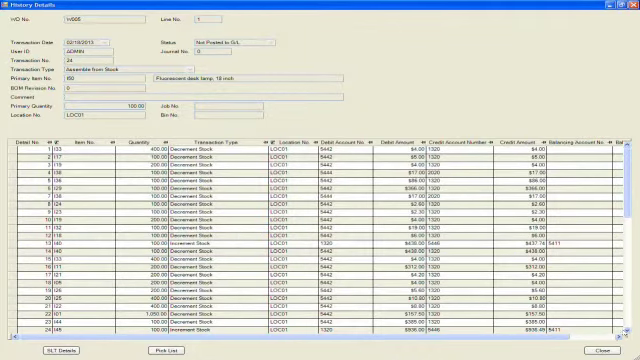
left_click(627, 331)
left_click(627, 331)
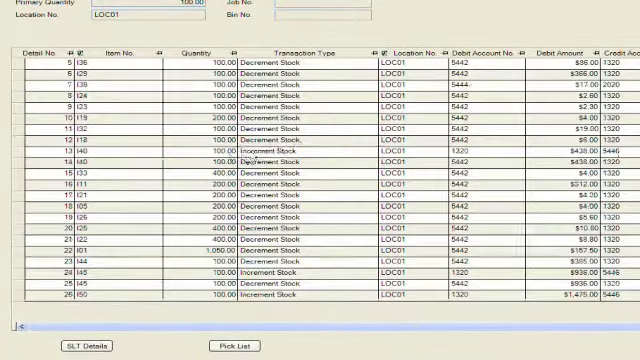
left_click(214, 155)
left_click(214, 157)
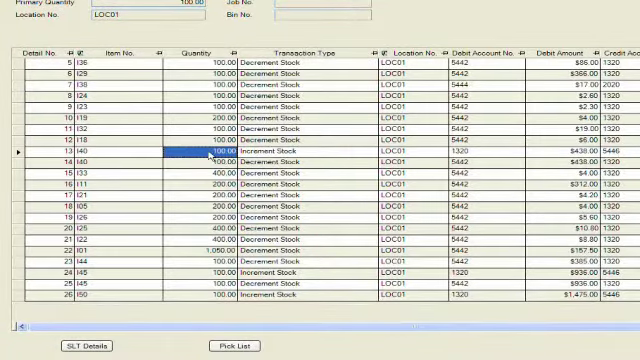
left_click(121, 156)
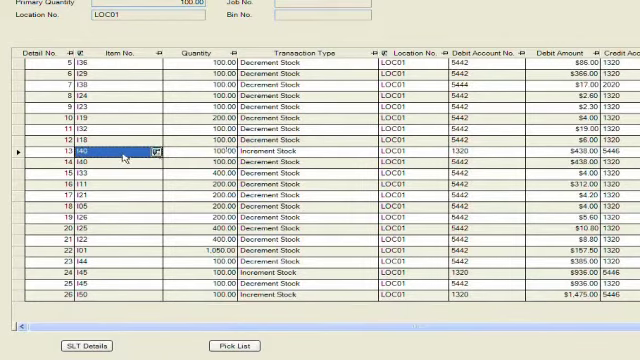
left_click(126, 276)
left_click(306, 276)
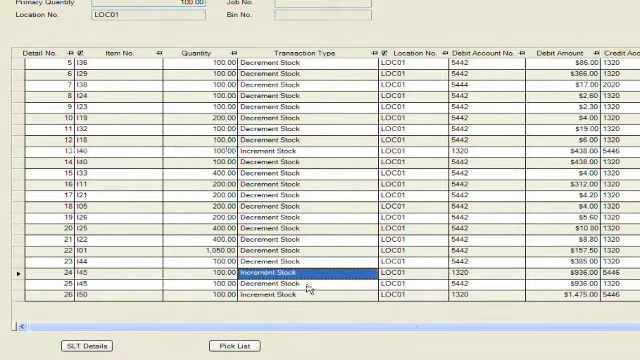
left_click(306, 284)
left_click(306, 294)
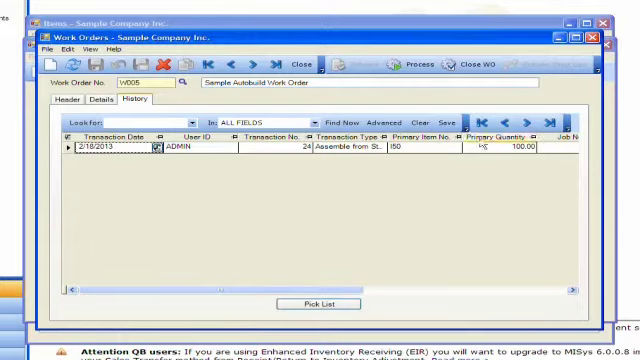
Step: Close the work order and reload the I50 bill of material
left_click(593, 38)
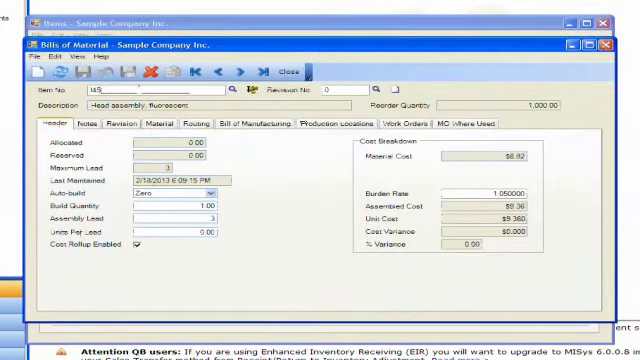
double_click(138, 90)
key("BackSpace")
type("150")
key("Tab")
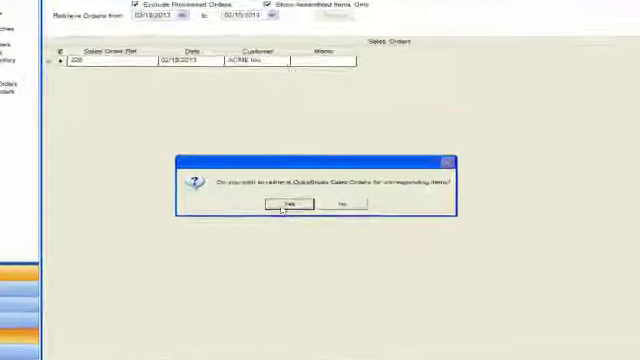
Step: Retrieve QuickBooks sales orders, expand order 225, and begin its transfer to sales
left_click(286, 205)
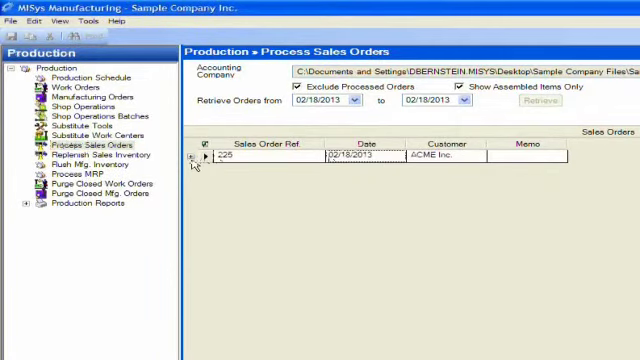
left_click(191, 158)
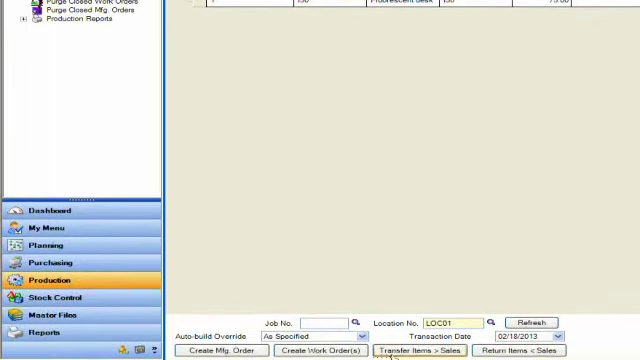
left_click(388, 351)
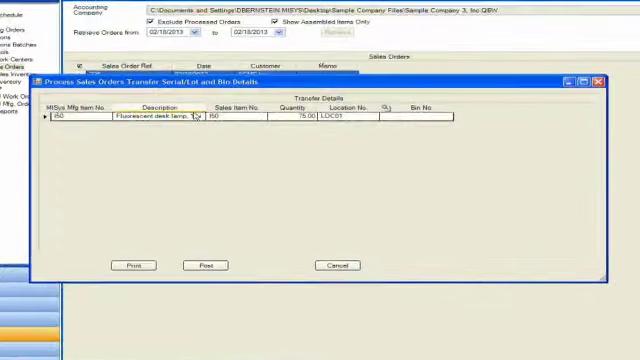
Step: Confirm the 75.00 lamp quantity and post sales order 225's transfer
left_click(300, 116)
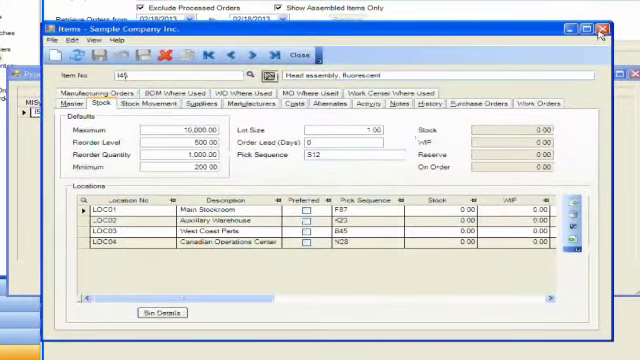
left_click(620, 268)
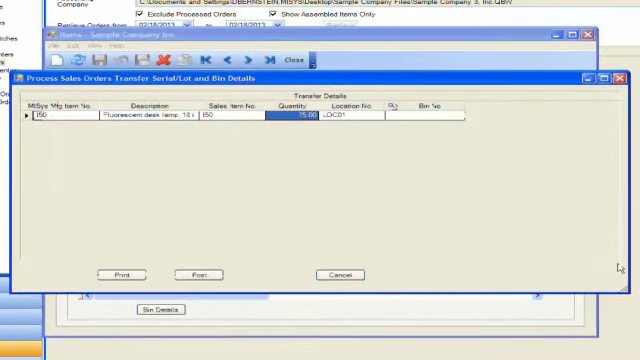
left_click(185, 275)
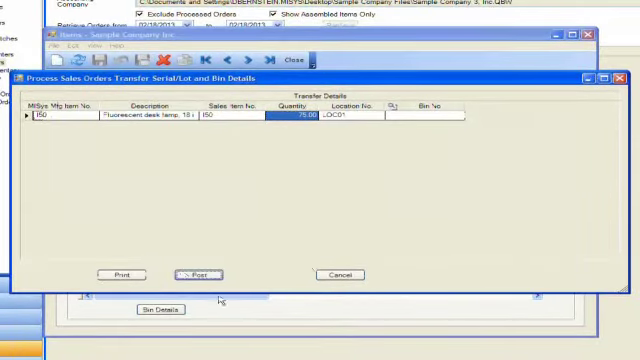
left_click(205, 277)
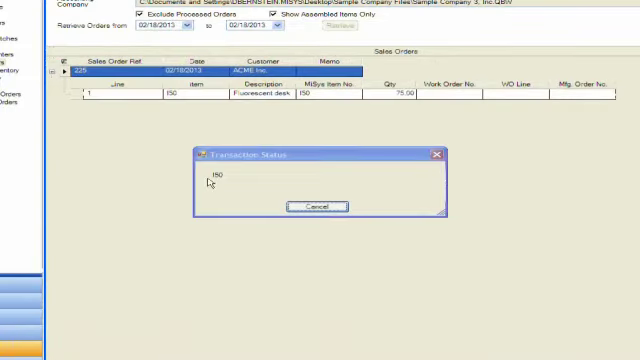